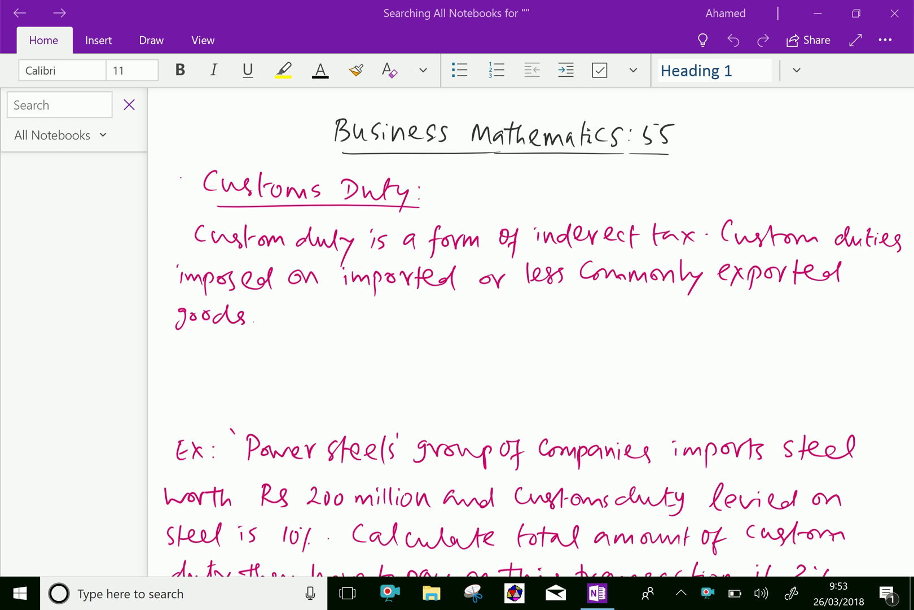
# Step: Draw a dark blue tick beside the Customs Duty heading, then scroll to the steel import example
pyautogui.click(151, 40)
pyautogui.click(199, 68)
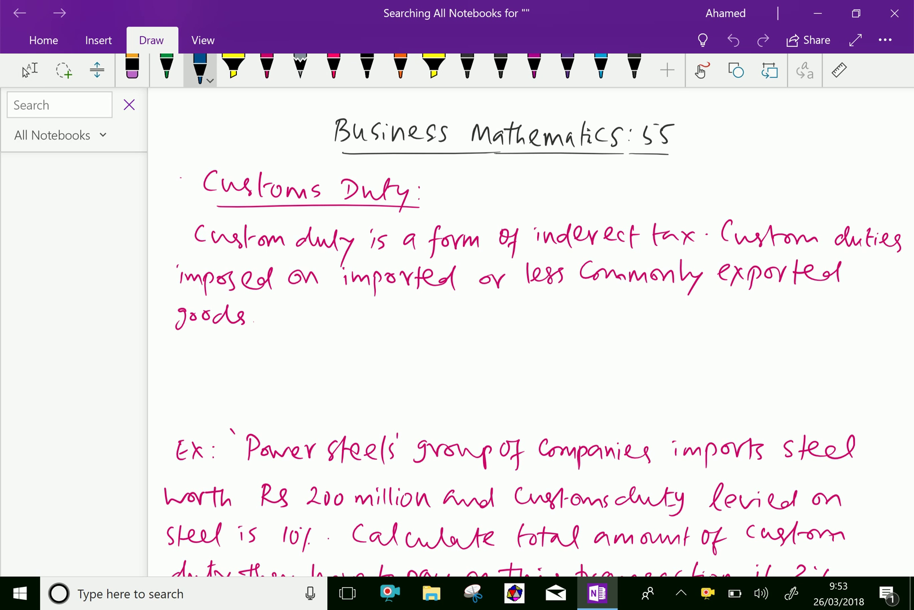
pyautogui.moveTo(188, 178)
pyautogui.mouseDown()
pyautogui.moveTo(193, 186)
pyautogui.moveTo(212, 165)
pyautogui.mouseUp()
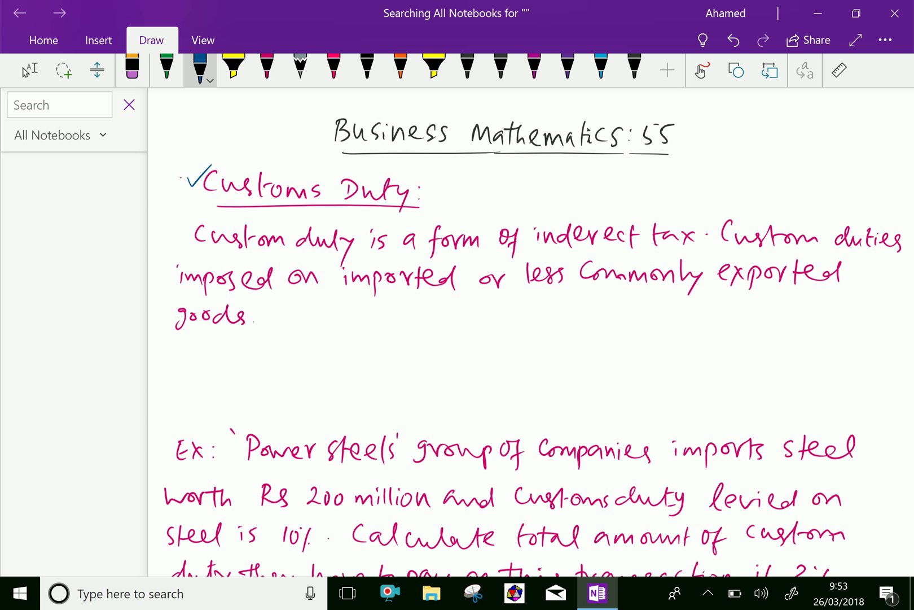
pyautogui.scroll(-10, 531, 333)
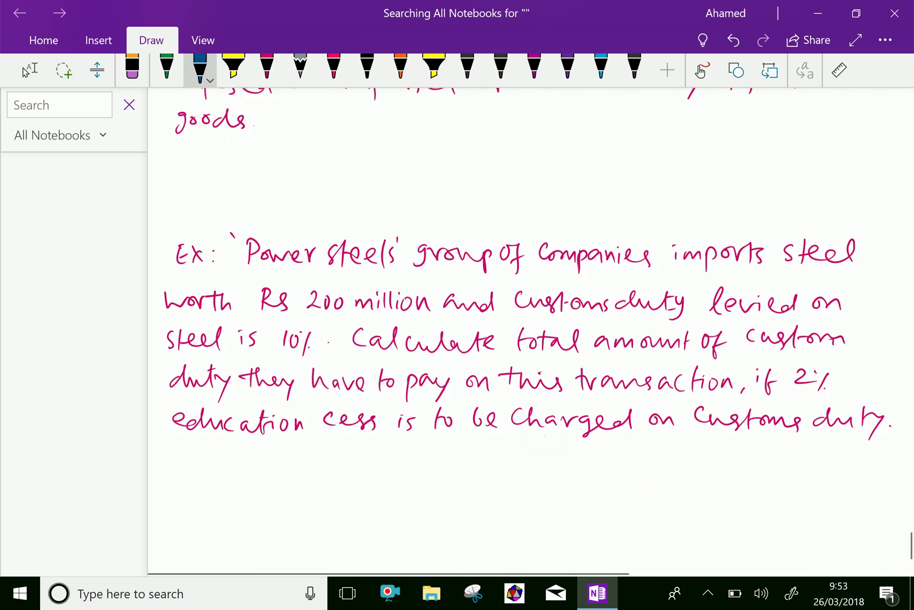
# Step: Draw a dark blue tick above the example's 'Ex:' label, then return to the Select tool
pyautogui.click(29, 70)
pyautogui.click(200, 67)
pyautogui.moveTo(186, 146); pyautogui.dragTo(211, 127)
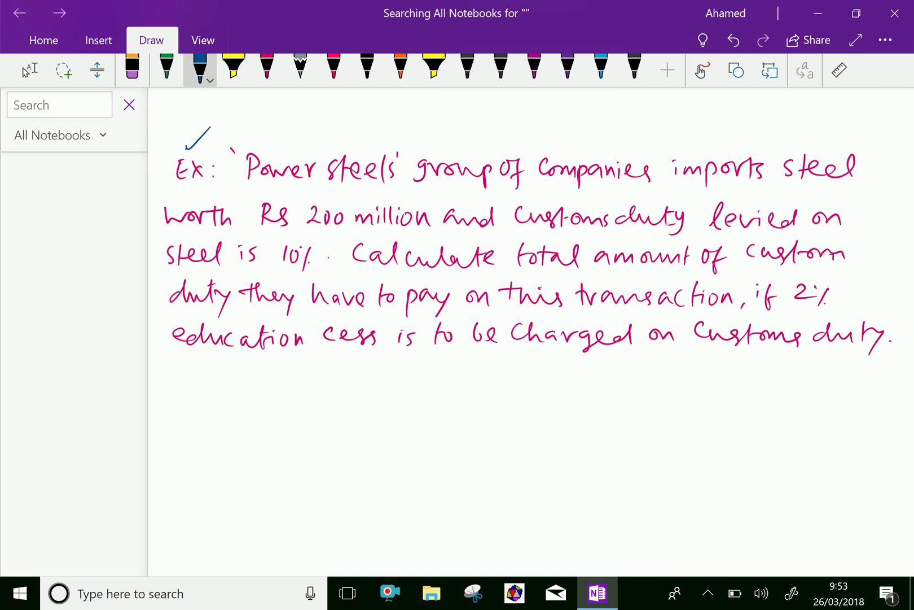
pyautogui.scroll(-1, 531, 339)
pyautogui.click(29, 70)
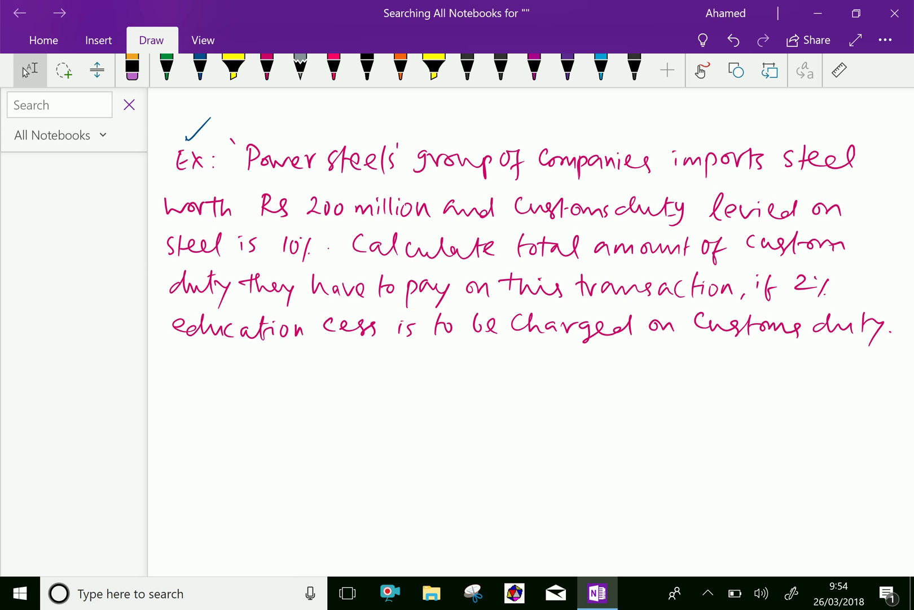
pyautogui.scroll(-2, 530, 332)
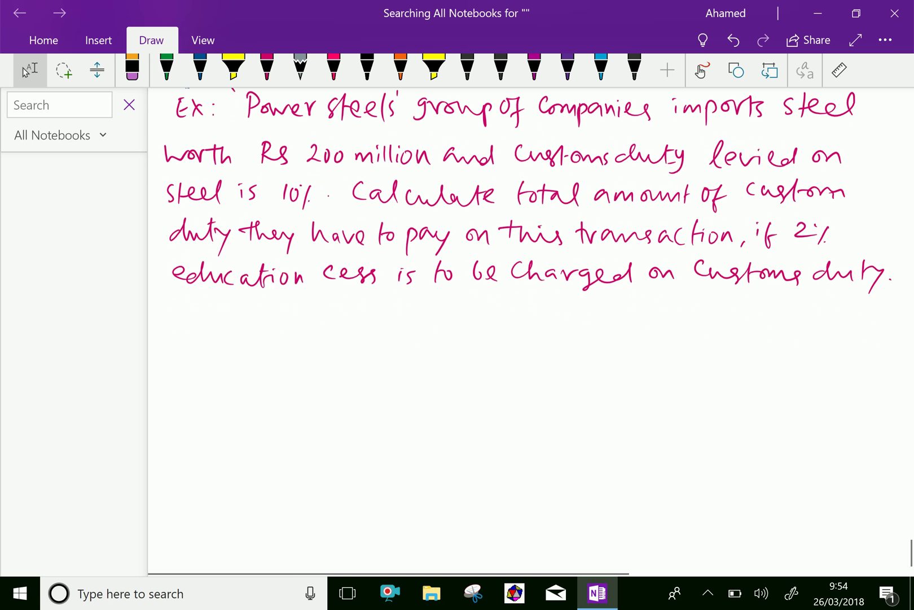
pyautogui.scroll(-5, 531, 331)
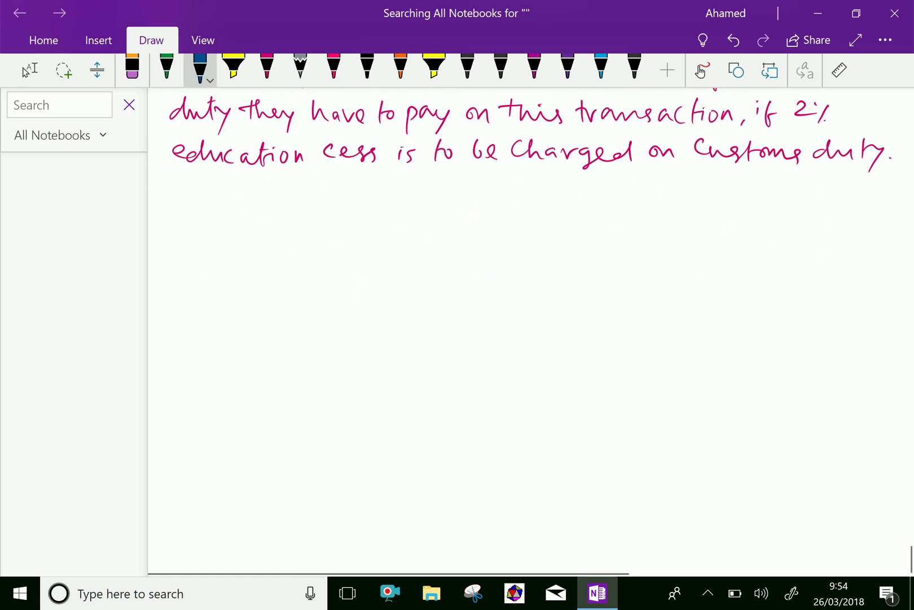
pyautogui.click(200, 67)
pyautogui.moveTo(227, 203)
pyautogui.mouseDown()
pyautogui.moveTo(221, 219)
pyautogui.moveTo(271, 203)
pyautogui.moveTo(273, 212)
pyautogui.moveTo(309, 223)
pyautogui.moveTo(386, 214)
pyautogui.moveTo(372, 239)
pyautogui.mouseUp()
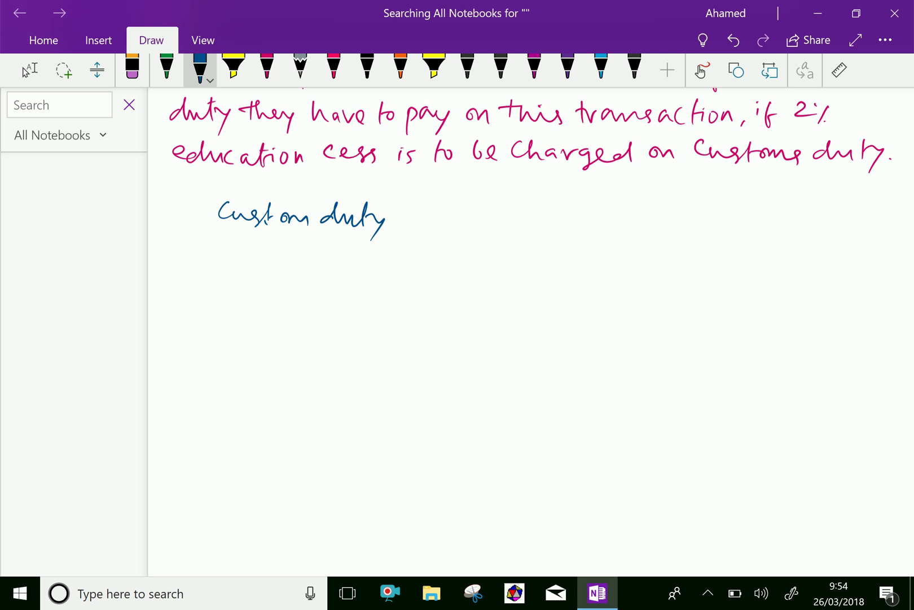
pyautogui.moveTo(412, 218)
pyautogui.mouseDown()
pyautogui.moveTo(434, 241)
pyautogui.moveTo(456, 223)
pyautogui.moveTo(489, 225)
pyautogui.moveTo(491, 238)
pyautogui.moveTo(528, 228)
pyautogui.moveTo(531, 206)
pyautogui.moveTo(551, 224)
pyautogui.moveTo(575, 219)
pyautogui.mouseUp()
pyautogui.moveTo(585, 211); pyautogui.dragTo(576, 229)
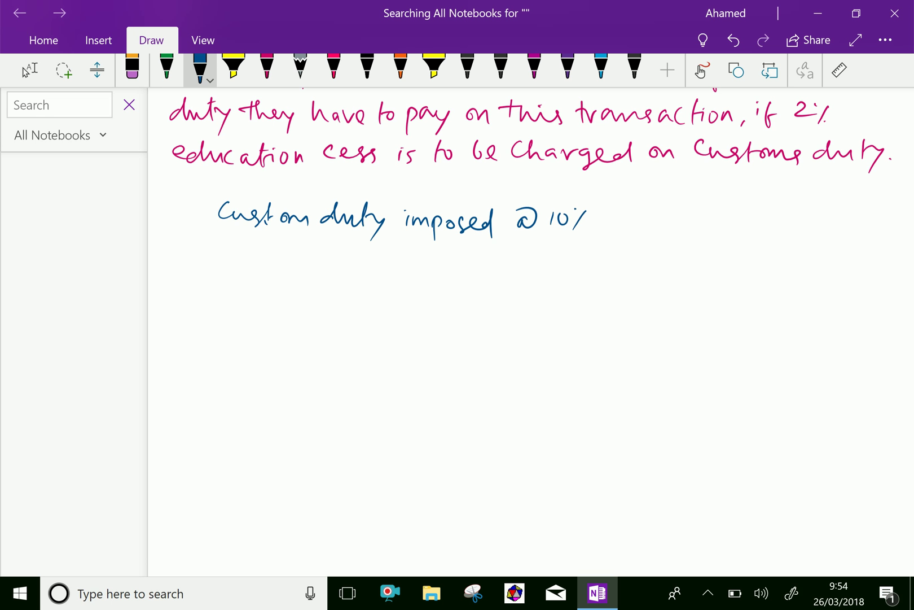
# Step: Handwrite '= Rs 200 million.' on the next line
pyautogui.moveTo(345, 270); pyautogui.dragTo(352, 269)
pyautogui.moveTo(347, 279); pyautogui.dragTo(349, 280)
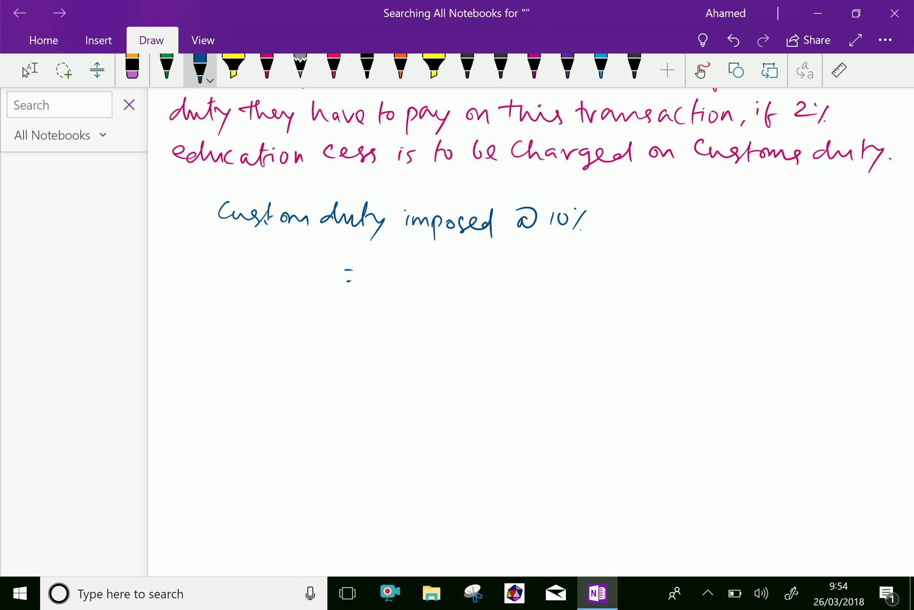
pyautogui.scroll(4, 531, 331)
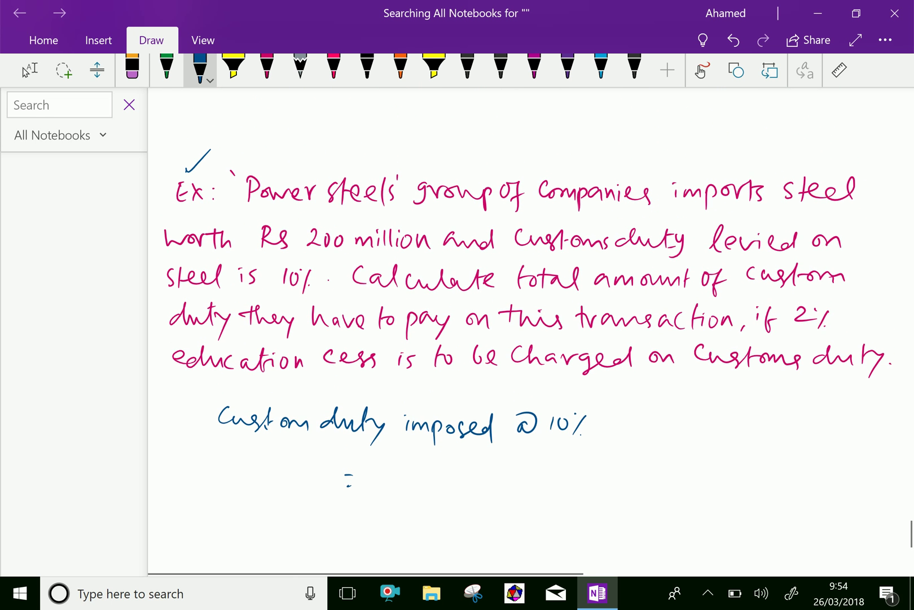
pyautogui.click(29, 70)
pyautogui.scroll(-4, 531, 332)
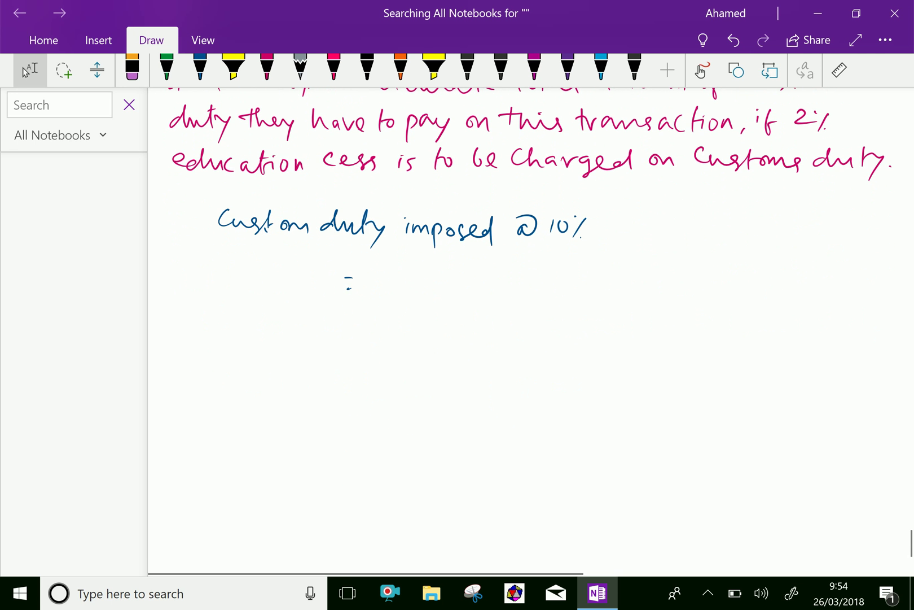
pyautogui.click(200, 70)
pyautogui.moveTo(379, 272)
pyautogui.mouseDown()
pyautogui.moveTo(378, 289)
pyautogui.moveTo(437, 288)
pyautogui.mouseUp()
pyautogui.moveTo(443, 277)
pyautogui.mouseDown()
pyautogui.moveTo(442, 286)
pyautogui.moveTo(445, 276)
pyautogui.mouseUp()
pyautogui.moveTo(460, 275); pyautogui.dragTo(506, 286)
pyautogui.moveTo(513, 278)
pyautogui.mouseDown()
pyautogui.moveTo(514, 287)
pyautogui.moveTo(531, 286)
pyautogui.mouseUp()
pyautogui.moveTo(541, 276)
pyautogui.mouseDown()
pyautogui.moveTo(540, 286)
pyautogui.moveTo(572, 286)
pyautogui.mouseUp()
pyautogui.moveTo(581, 289); pyautogui.dragTo(582, 289)
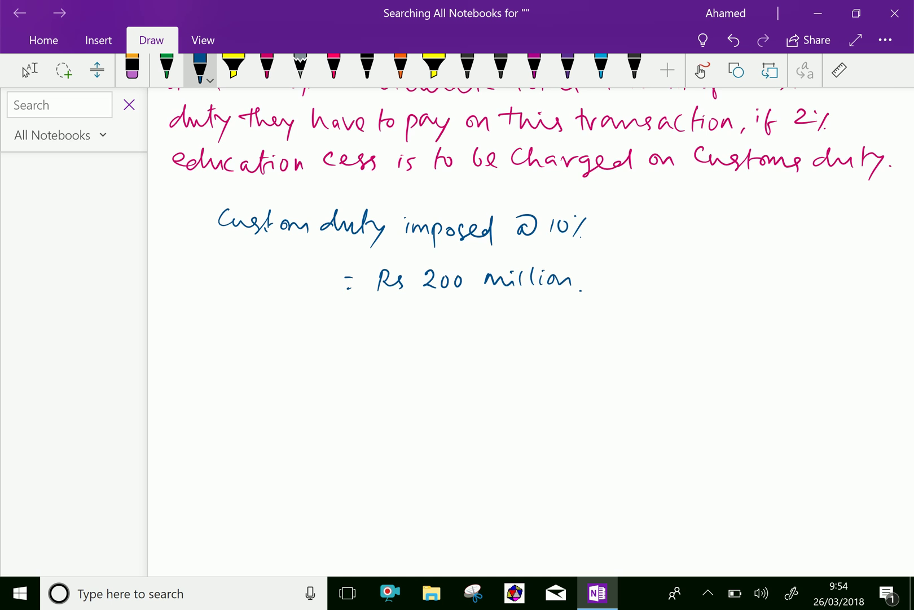
# Step: Handwrite '10% of 200 million' in blue on a new line
pyautogui.click(29, 70)
pyautogui.scroll(-1, 530, 333)
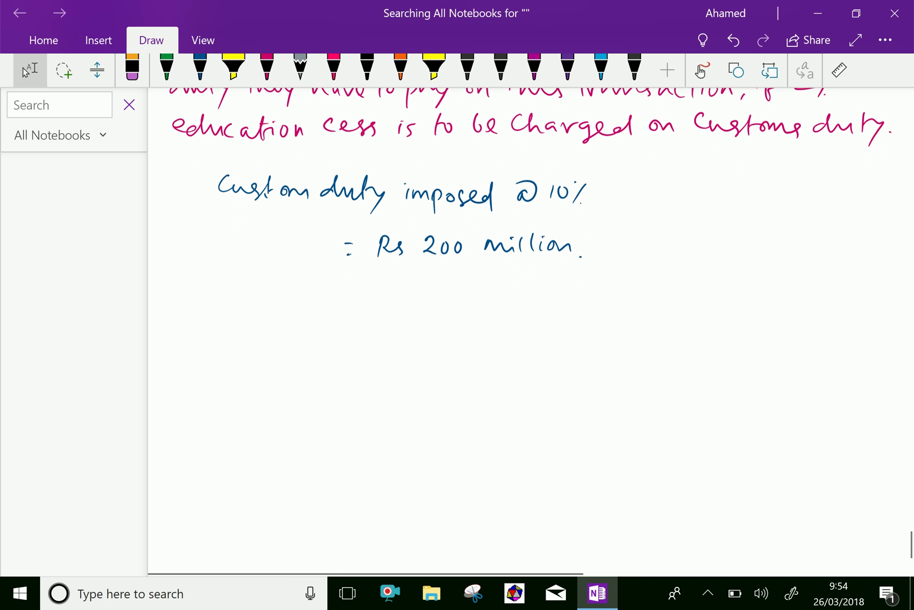
pyautogui.click(200, 69)
pyautogui.moveTo(275, 283)
pyautogui.mouseDown()
pyautogui.moveTo(277, 295)
pyautogui.moveTo(284, 287)
pyautogui.mouseUp()
pyautogui.moveTo(301, 285)
pyautogui.mouseDown()
pyautogui.moveTo(292, 306)
pyautogui.moveTo(314, 305)
pyautogui.moveTo(323, 318)
pyautogui.moveTo(375, 305)
pyautogui.mouseUp()
pyautogui.click(303, 304)
pyautogui.moveTo(378, 295); pyautogui.dragTo(440, 308)
pyautogui.click(411, 294)
pyautogui.moveTo(446, 288)
pyautogui.mouseDown()
pyautogui.moveTo(444, 307)
pyautogui.moveTo(453, 303)
pyautogui.mouseUp()
pyautogui.moveTo(457, 298); pyautogui.dragTo(495, 308)
pyautogui.click(516, 302)
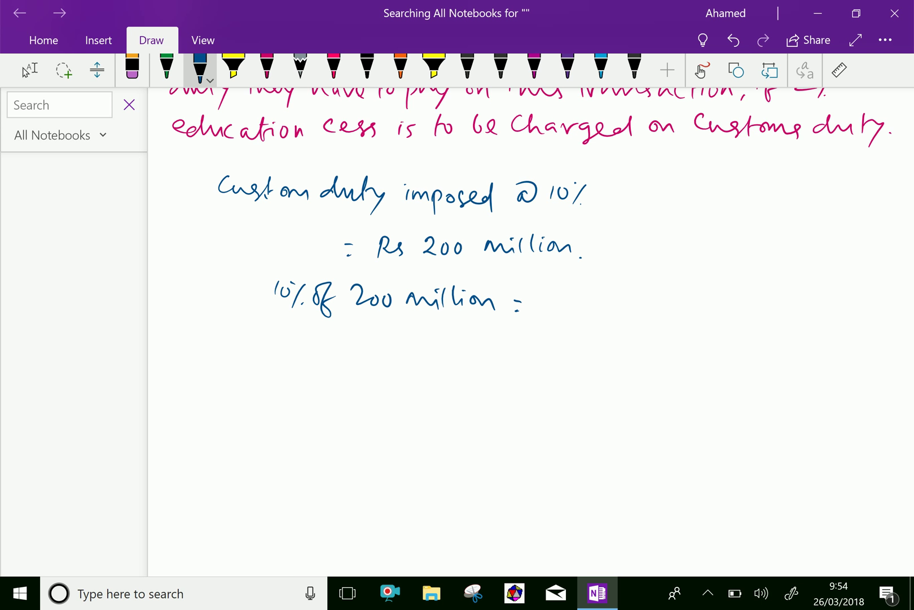
# Step: Continue the line with '= 10/100 × 200 million'
pyautogui.moveTo(560, 289); pyautogui.dragTo(557, 303)
pyautogui.moveTo(572, 295)
pyautogui.mouseDown()
pyautogui.moveTo(559, 309)
pyautogui.moveTo(588, 307)
pyautogui.mouseUp()
pyautogui.moveTo(554, 320)
pyautogui.mouseDown()
pyautogui.moveTo(552, 334)
pyautogui.moveTo(562, 325)
pyautogui.mouseUp()
pyautogui.moveTo(574, 322)
pyautogui.mouseDown()
pyautogui.moveTo(573, 333)
pyautogui.moveTo(576, 320)
pyautogui.mouseUp()
pyautogui.moveTo(598, 302)
pyautogui.mouseDown()
pyautogui.moveTo(611, 311)
pyautogui.moveTo(599, 314)
pyautogui.mouseUp()
pyautogui.moveTo(624, 296)
pyautogui.mouseDown()
pyautogui.moveTo(633, 295)
pyautogui.moveTo(640, 311)
pyautogui.mouseUp()
pyautogui.moveTo(648, 299); pyautogui.dragTo(743, 309)
pyautogui.moveTo(752, 289); pyautogui.dragTo(750, 309)
pyautogui.moveTo(761, 298); pyautogui.dragTo(766, 301)
pyautogui.moveTo(769, 306); pyautogui.dragTo(776, 304)
# Step: Strike through the zeros in 100 and 200 and write the result '= 20million.'
pyautogui.moveTo(551, 328); pyautogui.dragTo(676, 305)
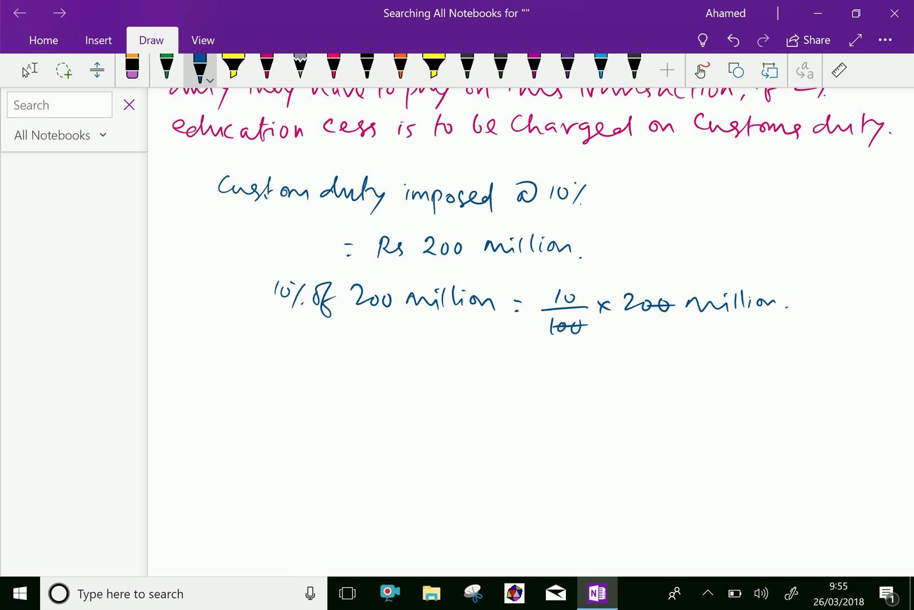
pyautogui.scroll(-1, 530, 332)
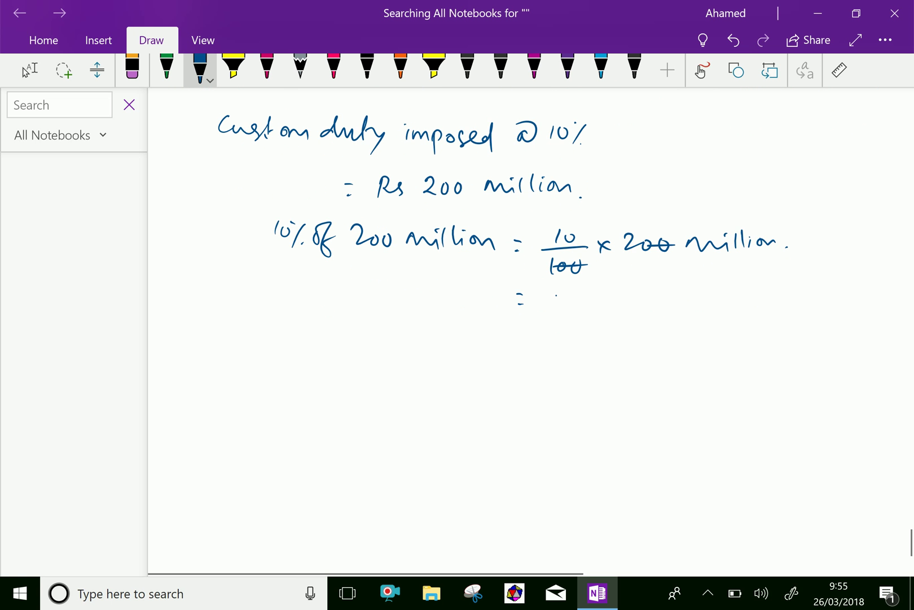
pyautogui.moveTo(556, 294)
pyautogui.mouseDown()
pyautogui.moveTo(562, 311)
pyautogui.moveTo(573, 304)
pyautogui.moveTo(613, 312)
pyautogui.mouseUp()
pyautogui.moveTo(616, 306); pyautogui.dragTo(624, 313)
pyautogui.moveTo(638, 294)
pyautogui.mouseDown()
pyautogui.moveTo(634, 310)
pyautogui.moveTo(671, 308)
pyautogui.mouseUp()
pyautogui.moveTo(683, 309); pyautogui.dragTo(684, 310)
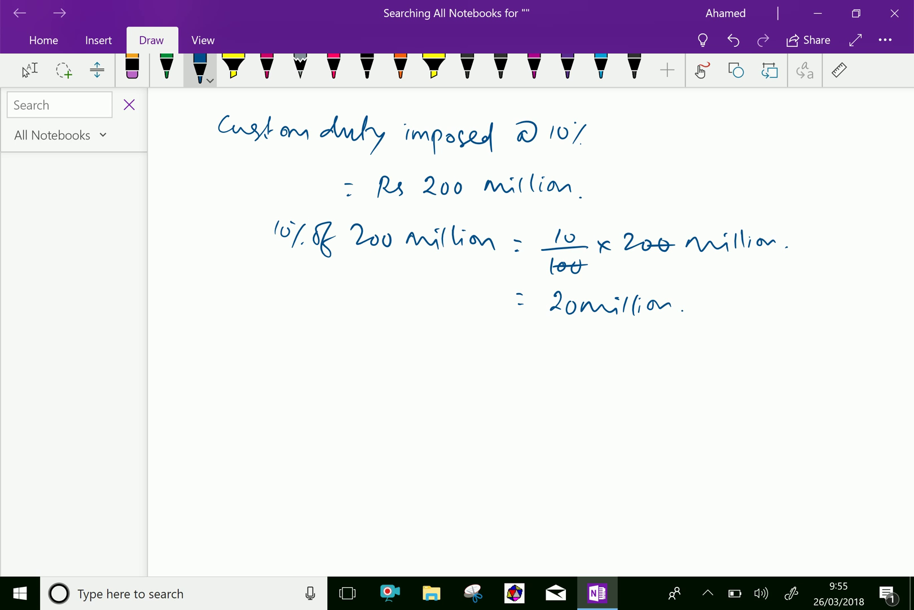
# Step: Handwrite 'Education Cess @2%.' below the duty calculation
pyautogui.scroll(-1, 531, 339)
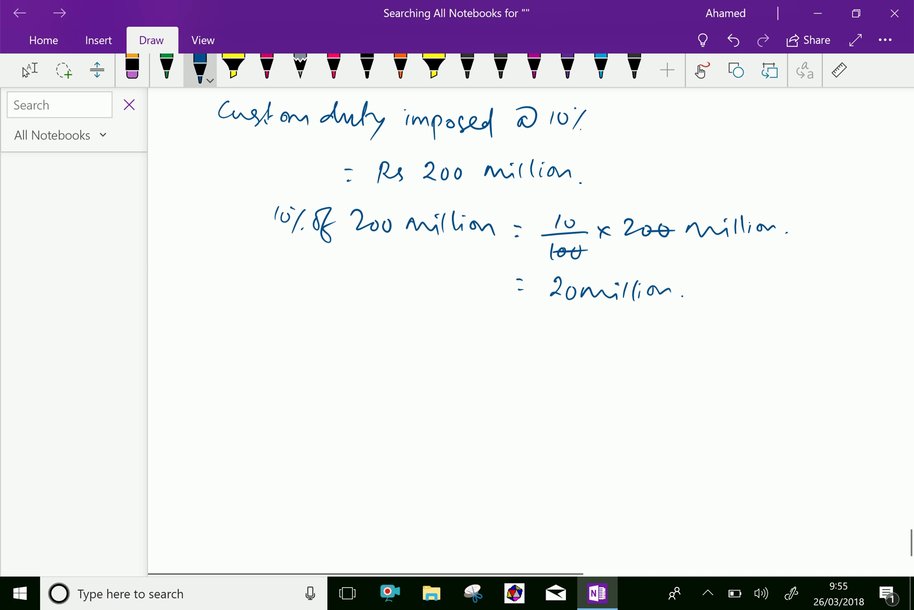
pyautogui.moveTo(292, 318)
pyautogui.mouseDown()
pyautogui.moveTo(285, 333)
pyautogui.moveTo(321, 336)
pyautogui.mouseUp()
pyautogui.moveTo(326, 327)
pyautogui.mouseDown()
pyautogui.moveTo(334, 338)
pyautogui.moveTo(357, 327)
pyautogui.moveTo(391, 342)
pyautogui.mouseUp()
pyautogui.moveTo(386, 334); pyautogui.dragTo(426, 342)
pyautogui.moveTo(458, 327)
pyautogui.mouseDown()
pyautogui.moveTo(455, 342)
pyautogui.moveTo(475, 340)
pyautogui.mouseUp()
pyautogui.moveTo(478, 333); pyautogui.dragTo(489, 343)
pyautogui.moveTo(492, 332); pyautogui.dragTo(499, 341)
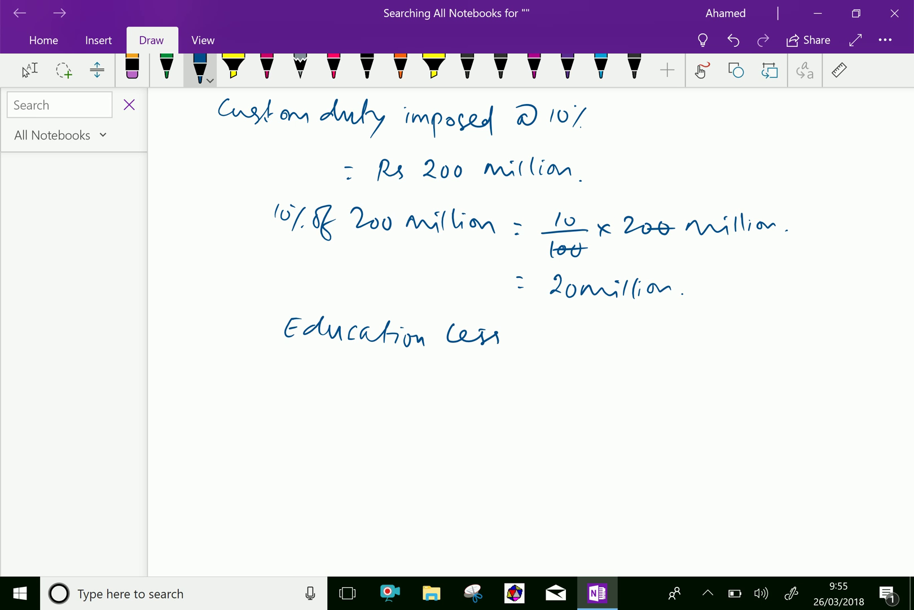
pyautogui.moveTo(521, 333)
pyautogui.mouseDown()
pyautogui.moveTo(518, 345)
pyautogui.moveTo(517, 319)
pyautogui.mouseUp()
pyautogui.moveTo(545, 333)
pyautogui.mouseDown()
pyautogui.moveTo(556, 328)
pyautogui.moveTo(566, 345)
pyautogui.mouseUp()
pyautogui.moveTo(577, 332); pyautogui.dragTo(572, 348)
pyautogui.click(587, 344)
# Step: Write the cess working '= 20 × 2/100'
pyautogui.scroll(-2, 452, 339)
pyautogui.moveTo(447, 331)
pyautogui.mouseDown()
pyautogui.moveTo(458, 341)
pyautogui.moveTo(513, 340)
pyautogui.moveTo(520, 329)
pyautogui.moveTo(559, 340)
pyautogui.moveTo(547, 340)
pyautogui.mouseUp()
pyautogui.moveTo(571, 326)
pyautogui.mouseDown()
pyautogui.moveTo(584, 338)
pyautogui.moveTo(626, 343)
pyautogui.mouseUp()
pyautogui.moveTo(569, 350); pyautogui.dragTo(569, 363)
pyautogui.moveTo(578, 355); pyautogui.dragTo(596, 355)
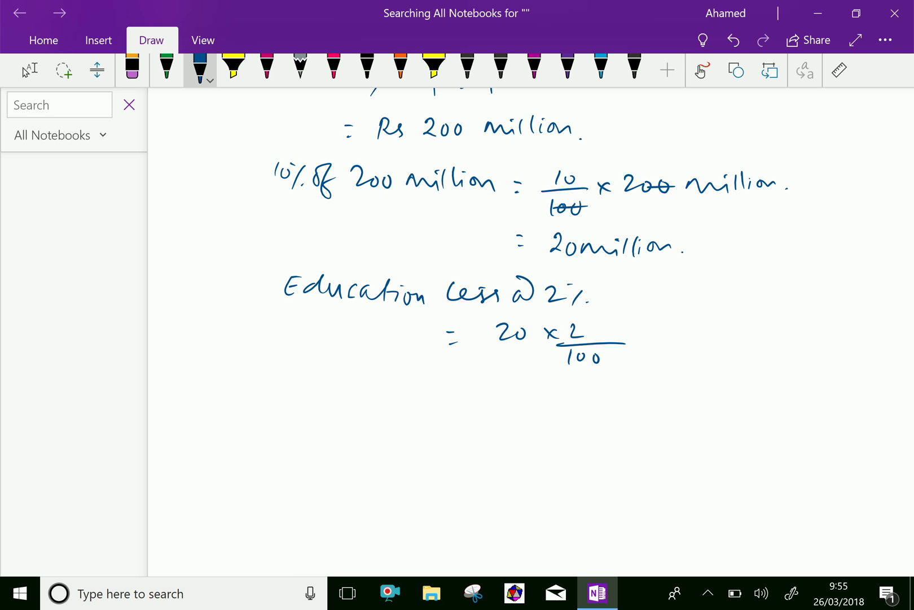
# Step: Cancel the zeros of 20 and 100 and finish with '= 0.4 million.'
pyautogui.scroll(-1, 525, 226)
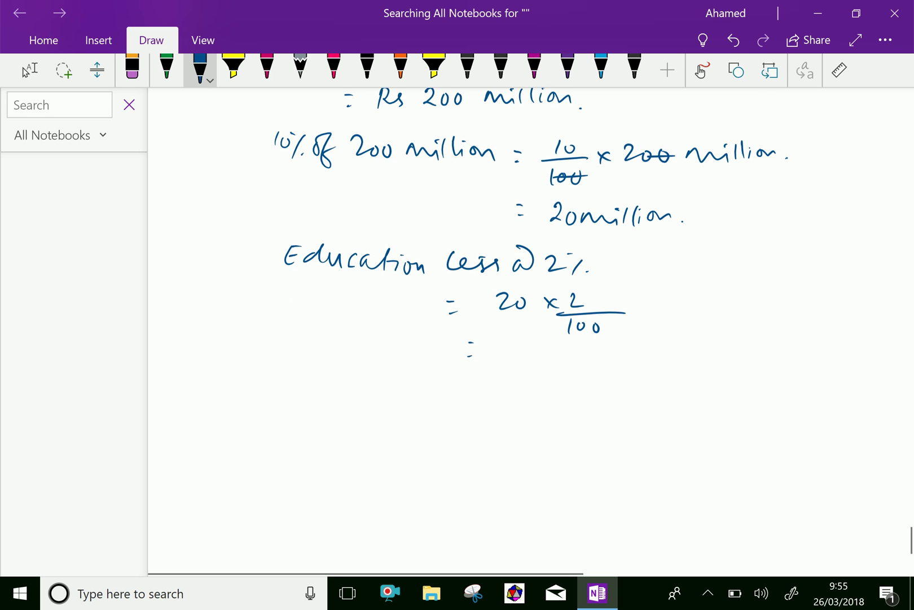
pyautogui.moveTo(597, 315); pyautogui.dragTo(588, 328)
pyautogui.moveTo(524, 286)
pyautogui.mouseDown()
pyautogui.moveTo(501, 345)
pyautogui.moveTo(511, 338)
pyautogui.moveTo(549, 350)
pyautogui.moveTo(540, 360)
pyautogui.moveTo(608, 356)
pyautogui.mouseUp()
pyautogui.click(520, 345)
pyautogui.click(567, 344)
pyautogui.moveTo(619, 335)
pyautogui.mouseDown()
pyautogui.moveTo(617, 356)
pyautogui.moveTo(624, 356)
pyautogui.mouseUp()
pyautogui.moveTo(635, 345); pyautogui.dragTo(649, 352)
pyautogui.click(657, 355)
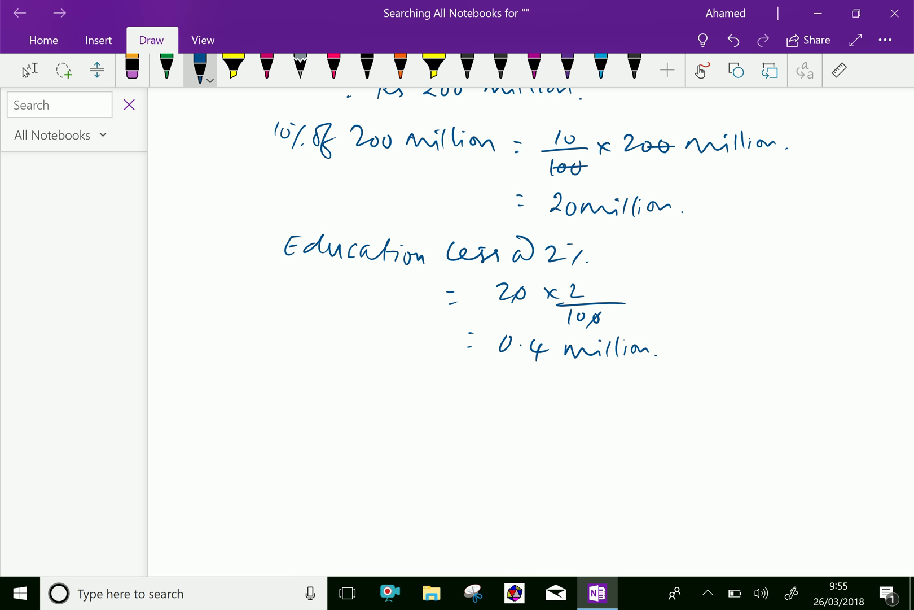
# Step: Handwrite the heading 'Total duty paid by the Company:' in blue
pyautogui.scroll(-1, 530, 331)
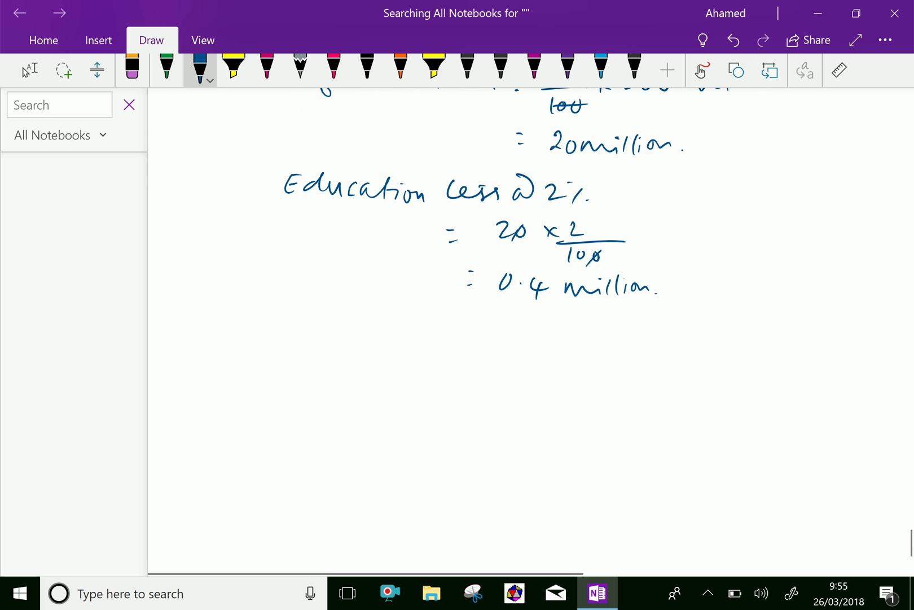
pyautogui.click(30, 70)
pyautogui.click(199, 70)
pyautogui.moveTo(212, 325)
pyautogui.mouseDown()
pyautogui.moveTo(220, 340)
pyautogui.moveTo(239, 331)
pyautogui.moveTo(247, 346)
pyautogui.moveTo(279, 348)
pyautogui.moveTo(310, 327)
pyautogui.moveTo(344, 355)
pyautogui.moveTo(349, 339)
pyautogui.mouseUp()
pyautogui.moveTo(345, 337); pyautogui.dragTo(344, 366)
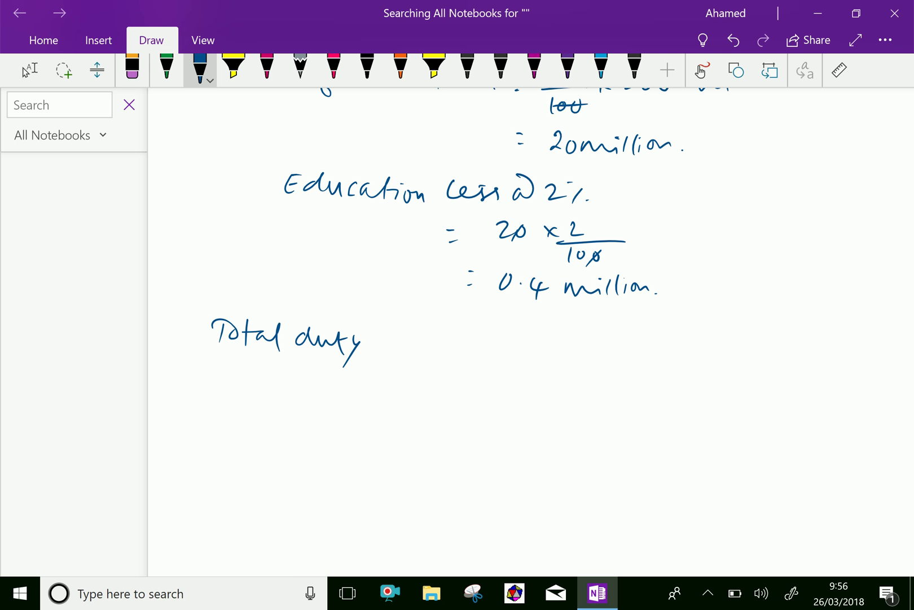
pyautogui.moveTo(381, 338)
pyautogui.mouseDown()
pyautogui.moveTo(381, 367)
pyautogui.moveTo(382, 348)
pyautogui.mouseUp()
pyautogui.moveTo(403, 342)
pyautogui.mouseDown()
pyautogui.moveTo(436, 353)
pyautogui.moveTo(460, 345)
pyautogui.moveTo(465, 368)
pyautogui.moveTo(504, 335)
pyautogui.moveTo(532, 351)
pyautogui.moveTo(565, 351)
pyautogui.mouseUp()
pyautogui.moveTo(558, 344)
pyautogui.mouseDown()
pyautogui.moveTo(601, 350)
pyautogui.moveTo(594, 371)
pyautogui.moveTo(621, 347)
pyautogui.moveTo(645, 349)
pyautogui.moveTo(652, 367)
pyautogui.mouseUp()
pyautogui.click(671, 344)
# Step: Write '20+0.4 million:' on the line below the heading
pyautogui.scroll(-1, 530, 332)
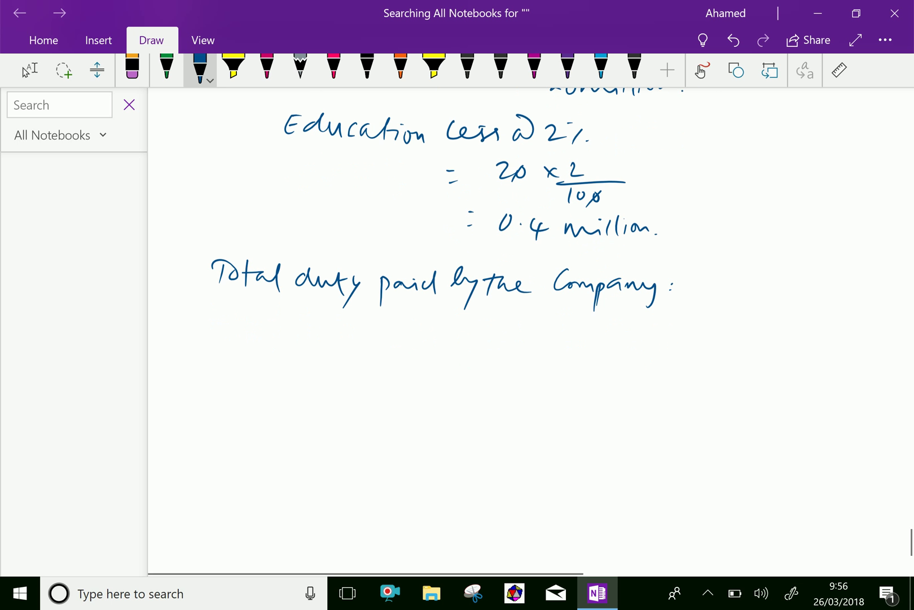
pyautogui.click(30, 70)
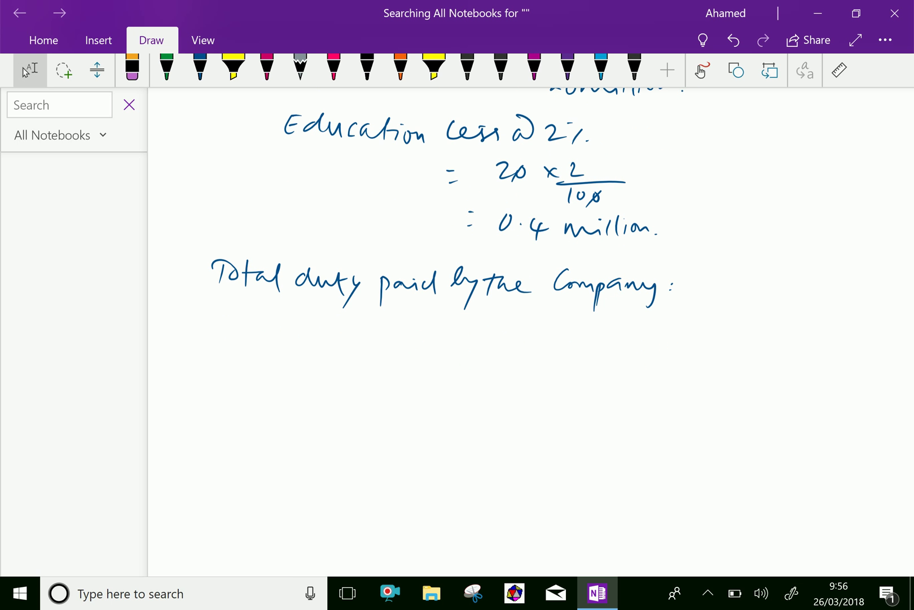
pyautogui.click(199, 70)
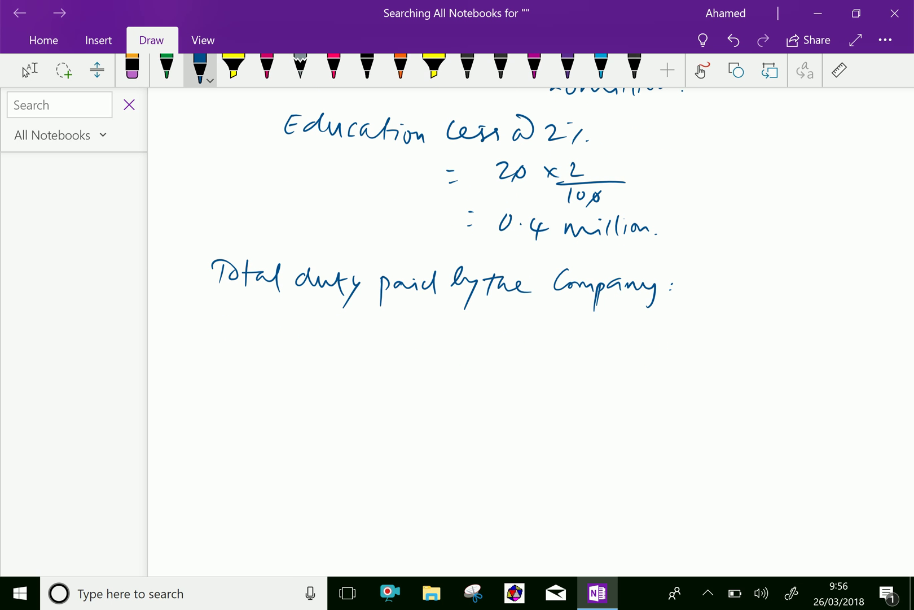
pyautogui.scroll(1, 429, 226)
pyautogui.moveTo(405, 363)
pyautogui.mouseDown()
pyautogui.moveTo(405, 373)
pyautogui.moveTo(422, 373)
pyautogui.mouseUp()
pyautogui.moveTo(426, 361); pyautogui.dragTo(460, 368)
pyautogui.moveTo(446, 360)
pyautogui.mouseDown()
pyautogui.moveTo(446, 378)
pyautogui.moveTo(471, 365)
pyautogui.moveTo(506, 373)
pyautogui.moveTo(501, 382)
pyautogui.moveTo(580, 373)
pyautogui.mouseUp()
pyautogui.click(483, 370)
pyautogui.moveTo(596, 357); pyautogui.dragTo(593, 377)
pyautogui.click(649, 373)
pyautogui.moveTo(618, 372)
pyautogui.mouseDown()
pyautogui.moveTo(634, 371)
pyautogui.moveTo(625, 378)
pyautogui.mouseUp()
pyautogui.click(650, 369)
# Step: Write the final answer 'Rs. 20.4million' and underline it
pyautogui.scroll(-3, 452, 282)
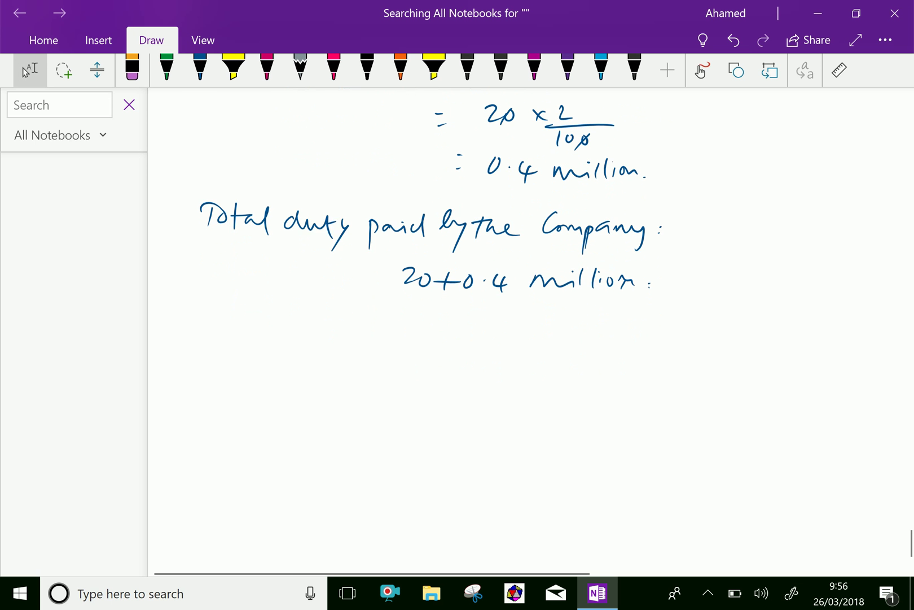
pyautogui.moveTo(410, 308)
pyautogui.mouseDown()
pyautogui.moveTo(425, 325)
pyautogui.moveTo(432, 315)
pyautogui.moveTo(527, 328)
pyautogui.moveTo(536, 313)
pyautogui.moveTo(543, 332)
pyautogui.moveTo(571, 327)
pyautogui.mouseUp()
pyautogui.click(433, 318)
pyautogui.click(448, 322)
pyautogui.click(515, 315)
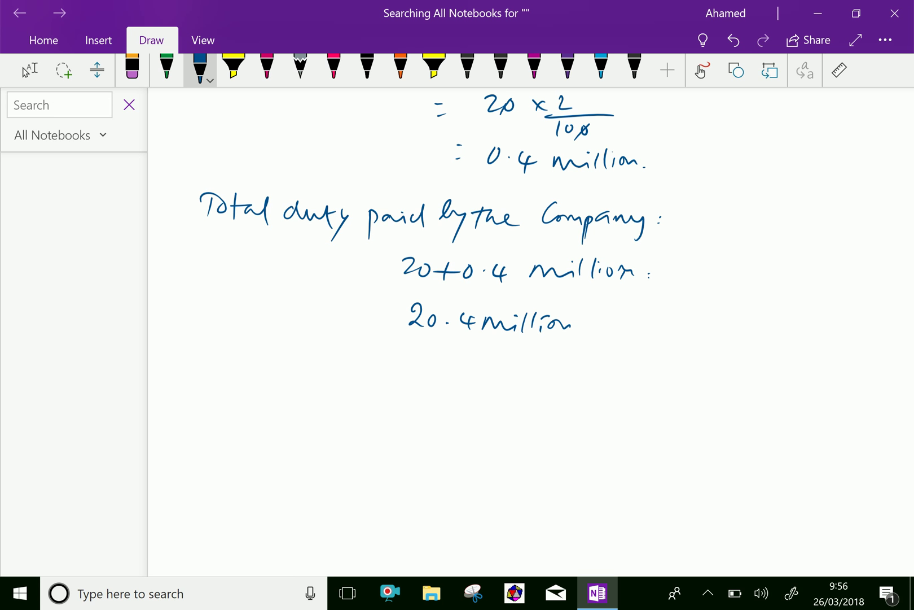
pyautogui.moveTo(341, 301)
pyautogui.mouseDown()
pyautogui.moveTo(342, 323)
pyautogui.moveTo(362, 323)
pyautogui.mouseUp()
pyautogui.click(381, 319)
pyautogui.moveTo(460, 381); pyautogui.dragTo(505, 373)
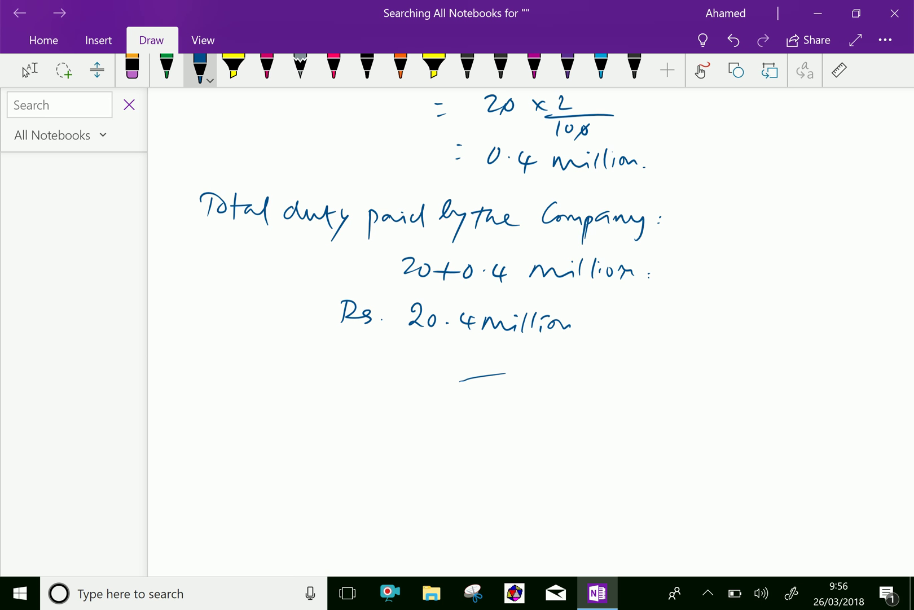